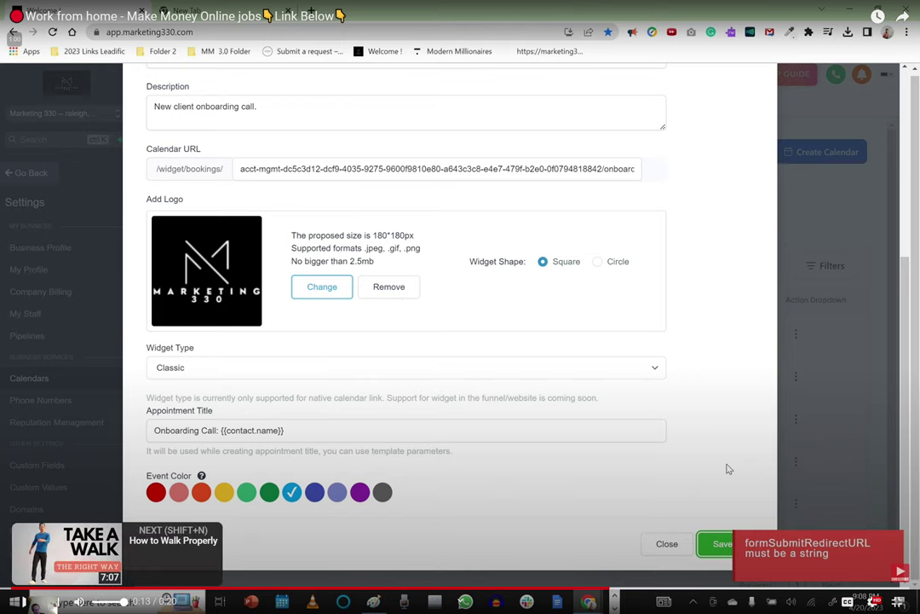
Scrub the YouTube clip back to 0:00–0:01, where the Onboarding Call Edit Calendar dialog appears.
drag(83, 588, 48, 588)
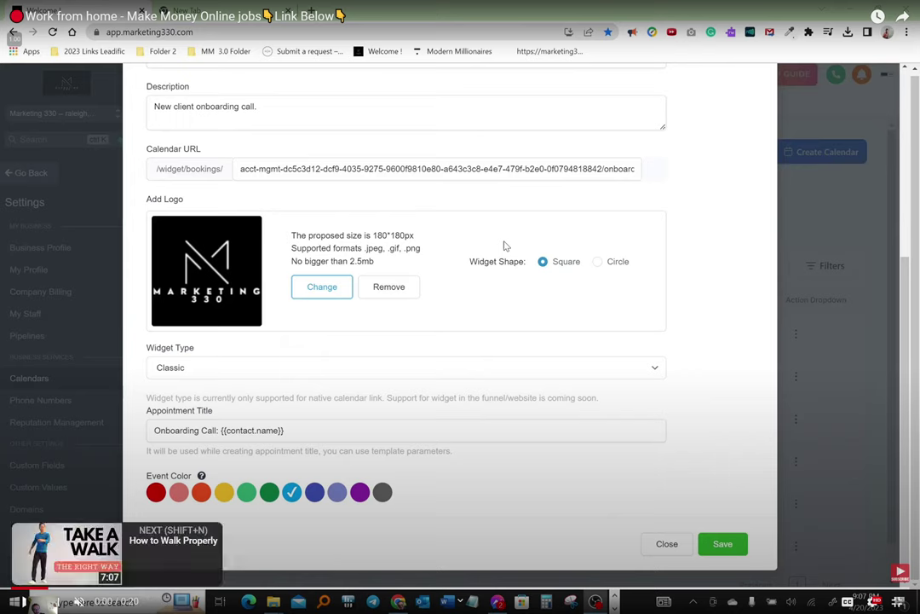
drag(51, 588, 306, 533)
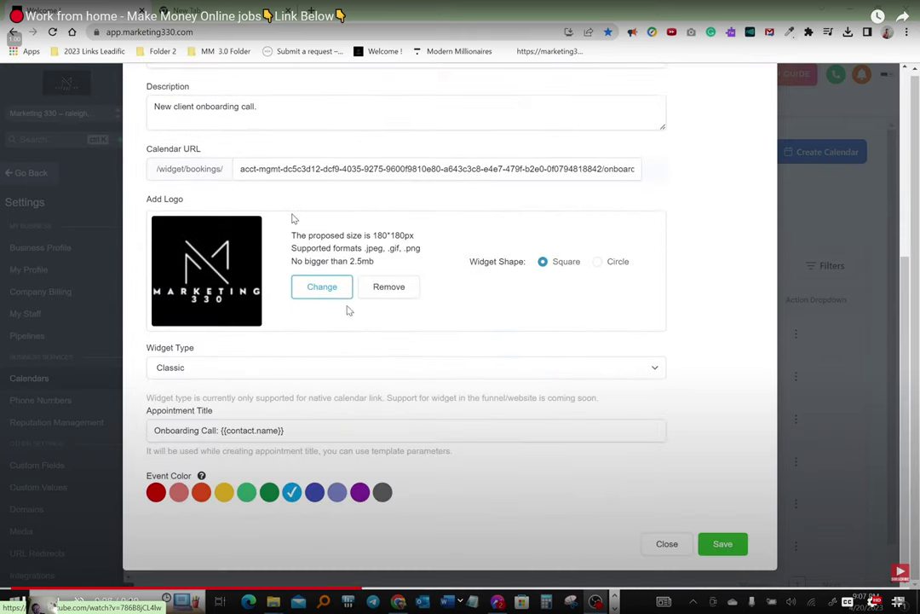
click(181, 587)
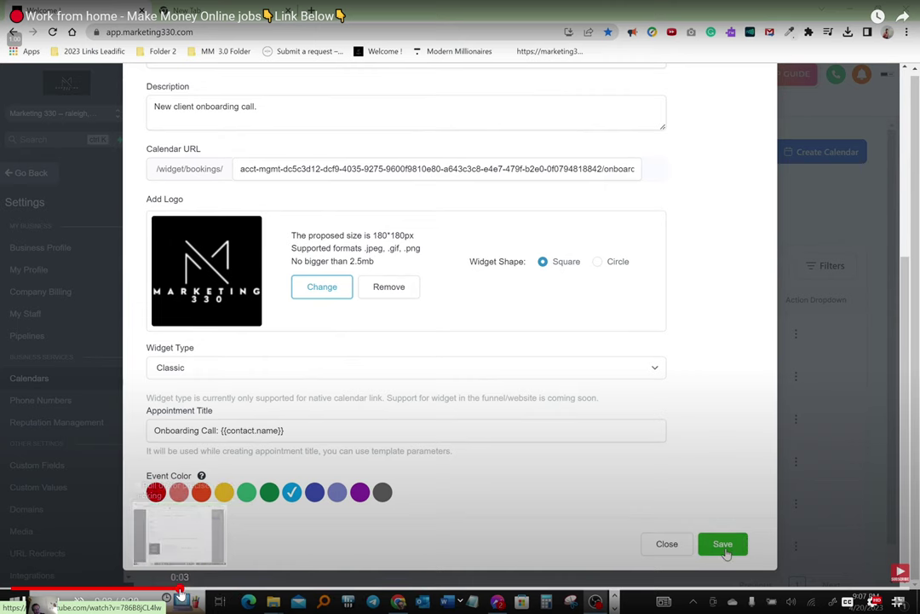
drag(181, 587, 80, 587)
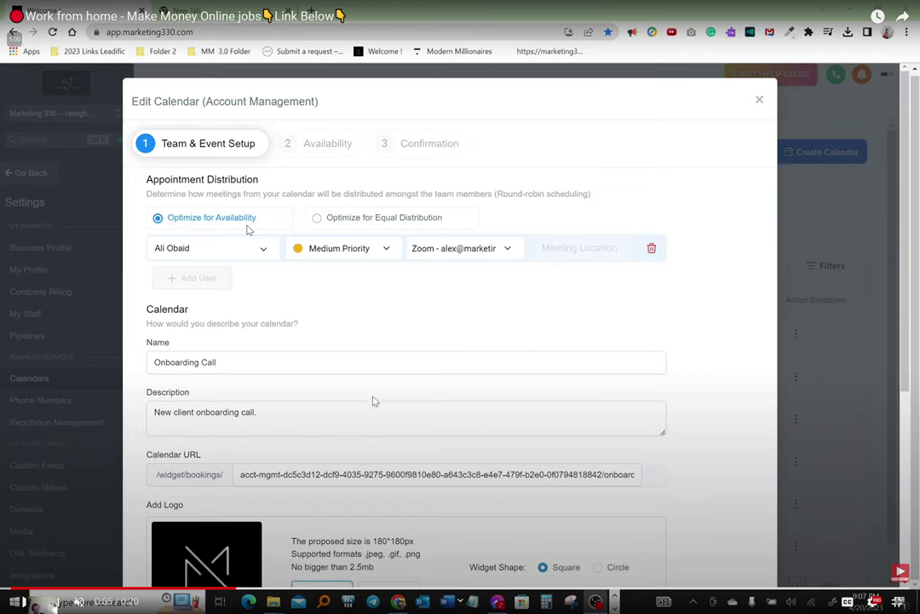
Play the clip until the 'formSubmitRedirectURL must be a string' save error appears.
key(k)
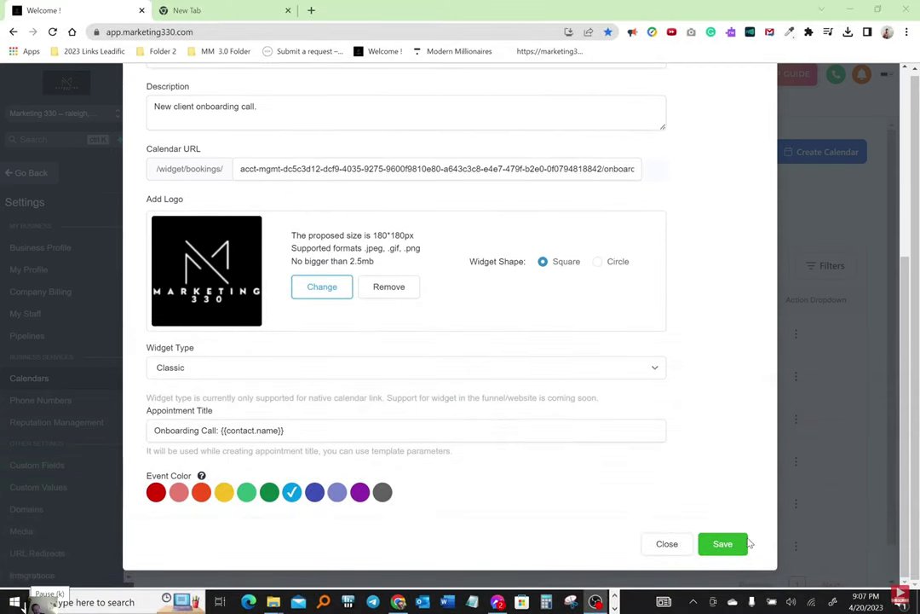
key(k)
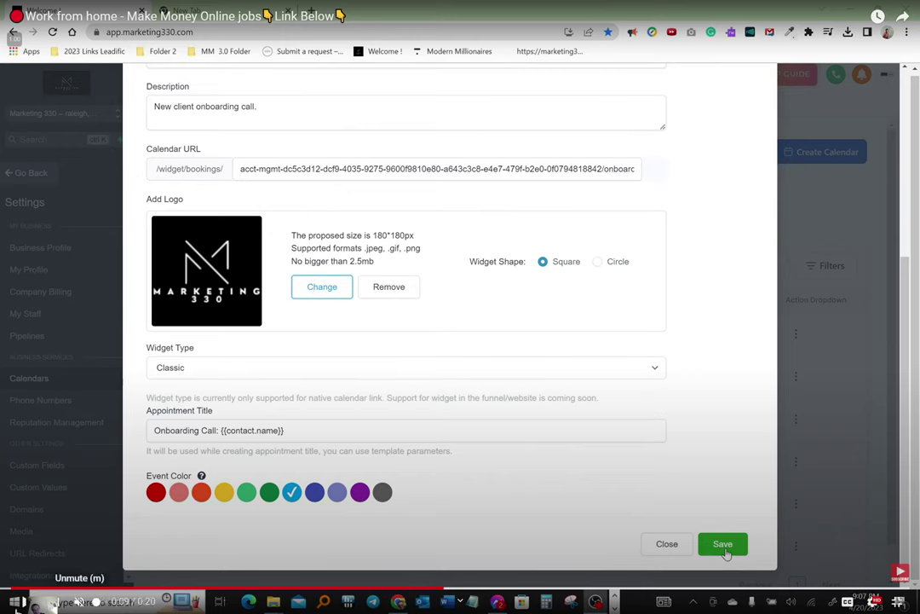
click(17, 601)
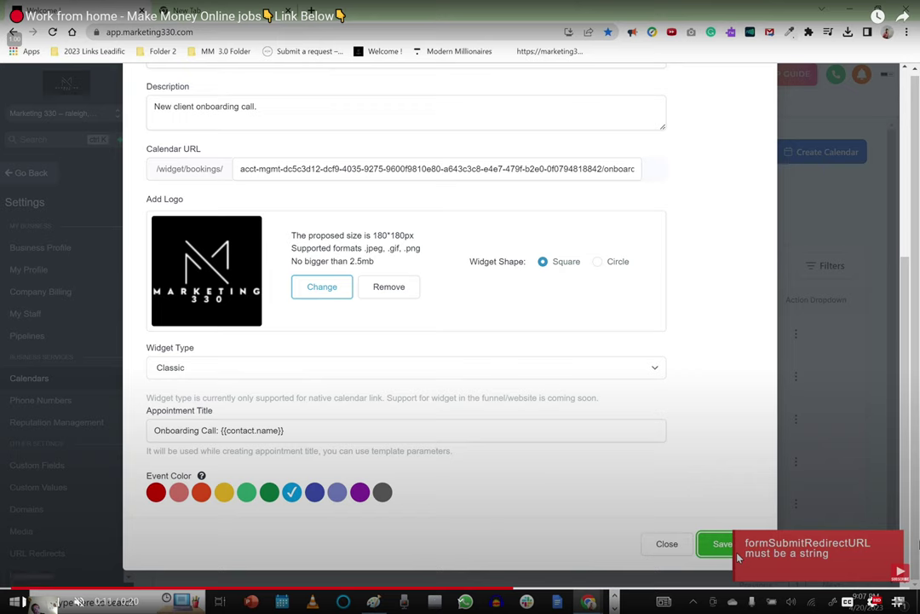
Exit full screen and close the Leadific Support email, YouTube and Leadific Solutions tabs.
double_click(385, 347)
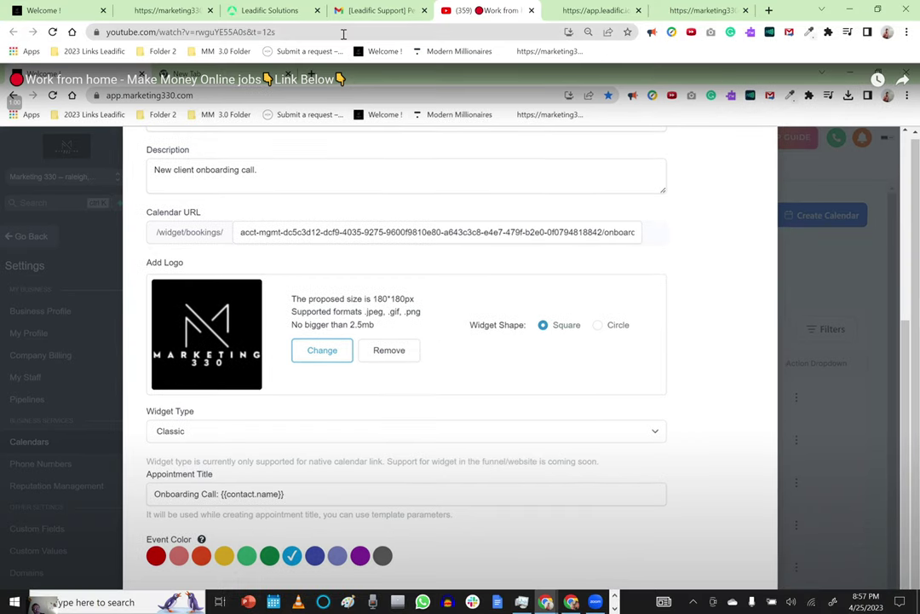
key(Escape)
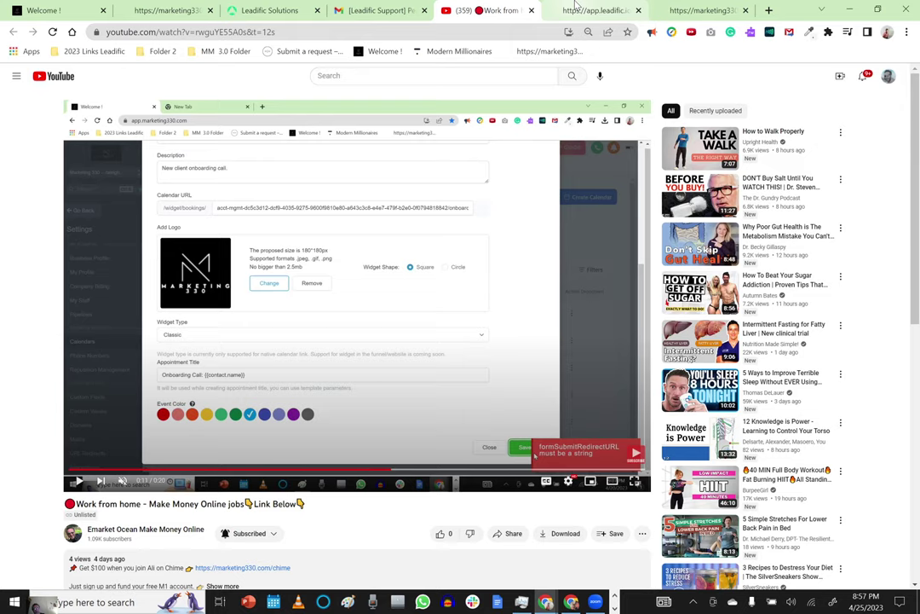
click(576, 9)
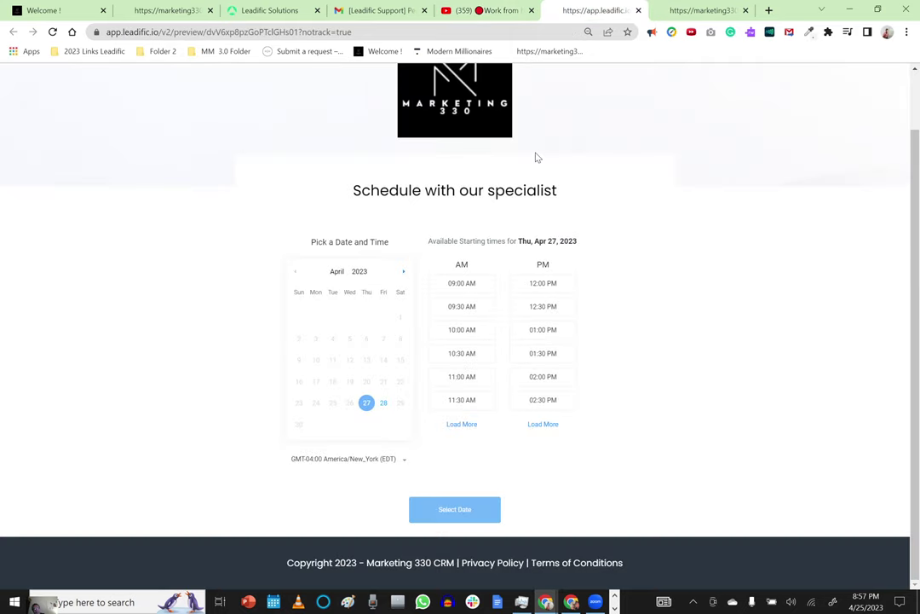
click(380, 8)
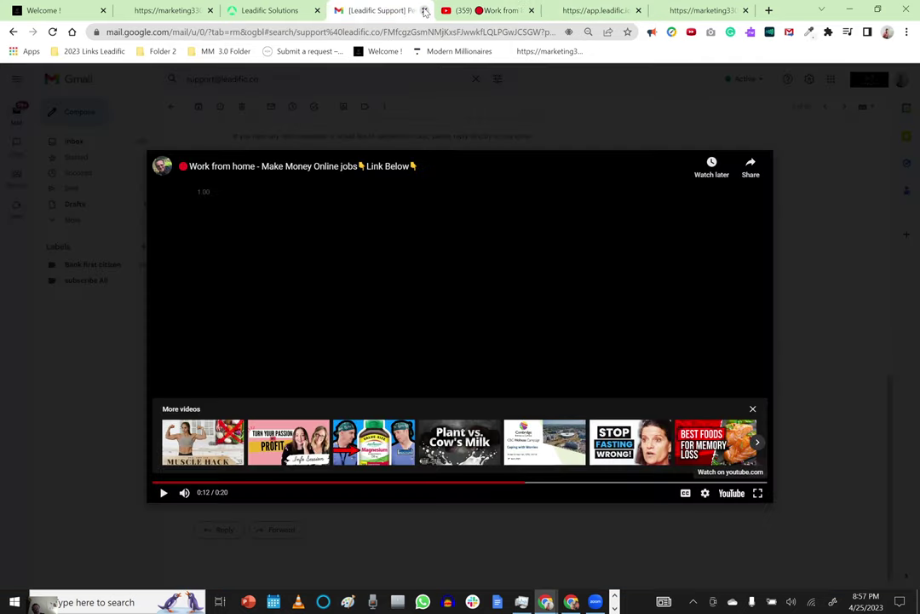
click(425, 10)
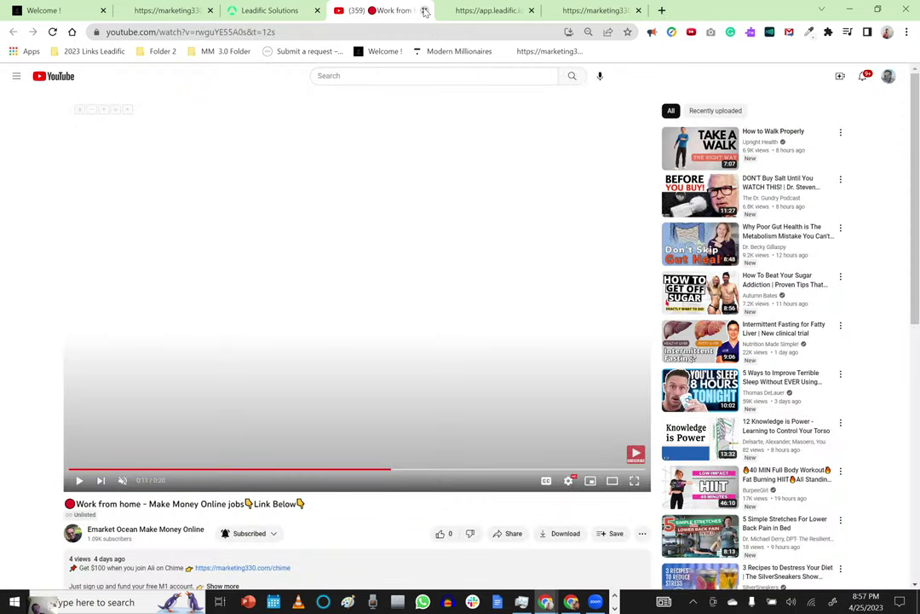
click(426, 11)
click(426, 10)
click(425, 10)
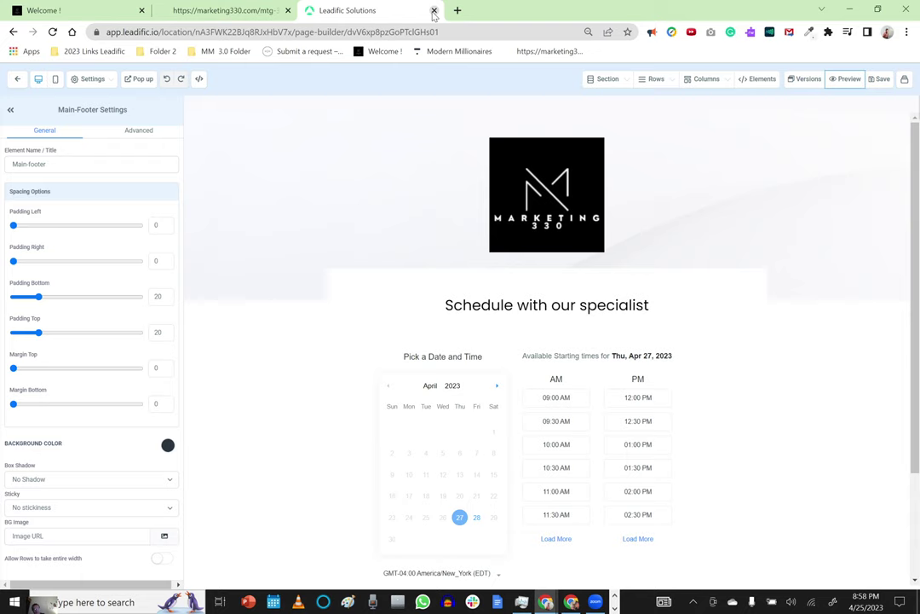
click(434, 11)
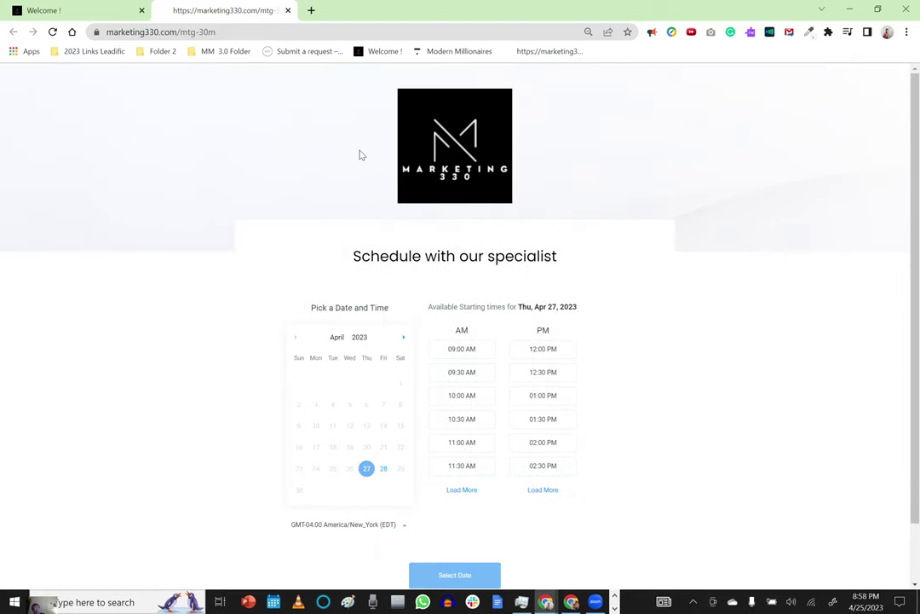
Close the mtg-30m tab and review the Onboarding Call's Team & Event Setup, including team members.
click(288, 10)
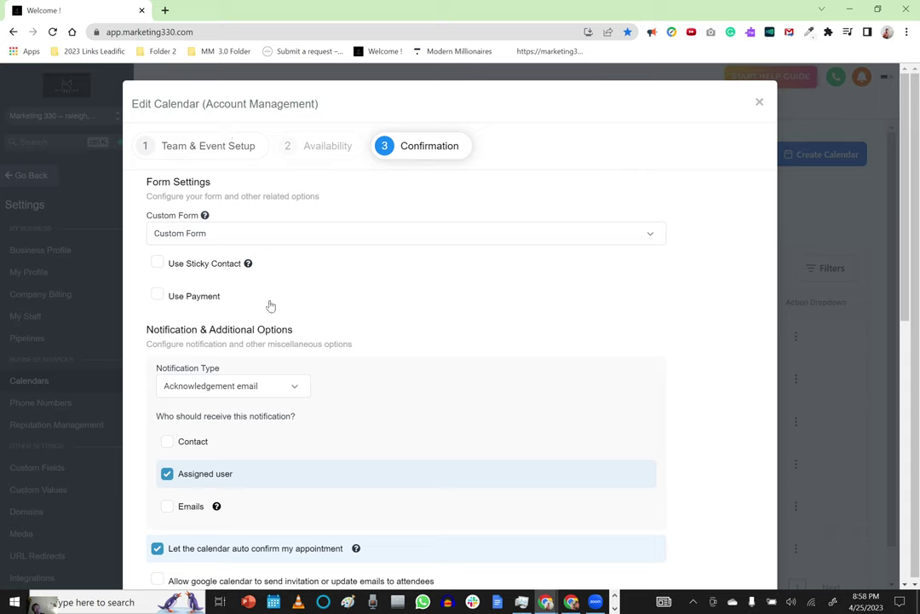
click(173, 148)
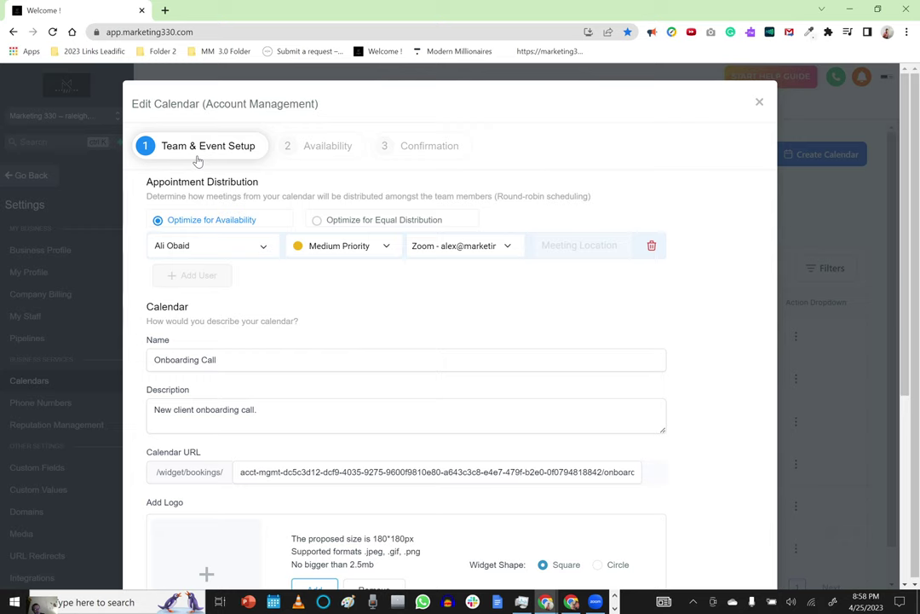
click(223, 245)
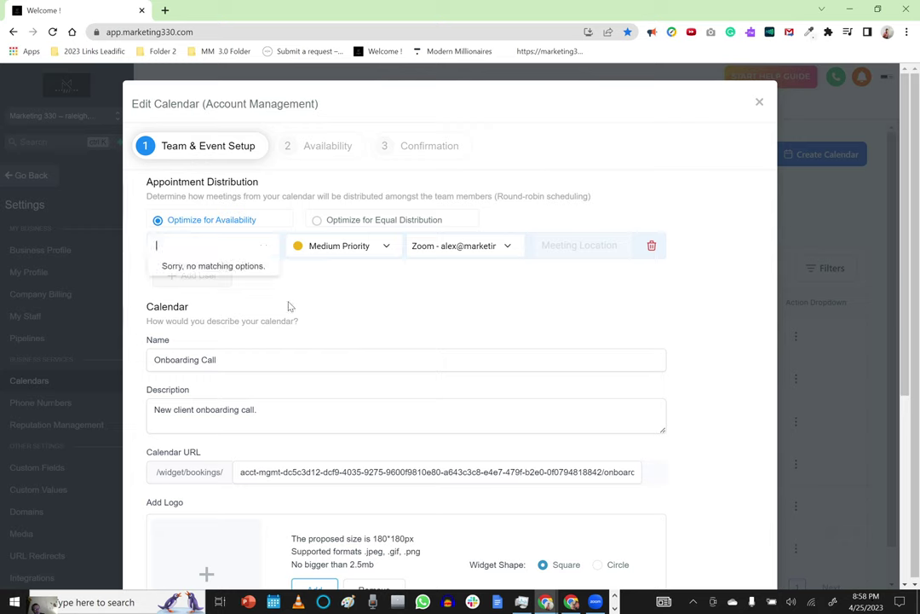
click(351, 324)
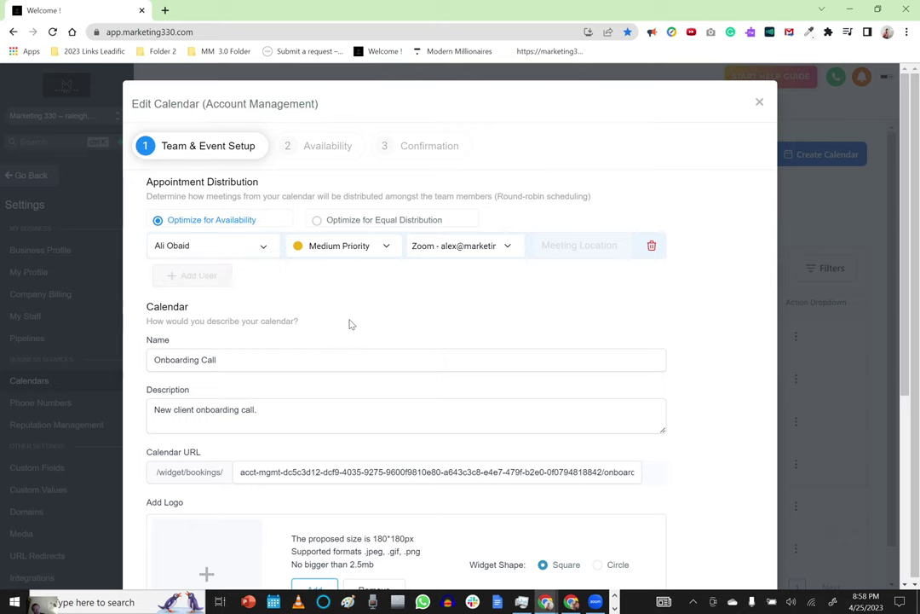
scroll(351, 324, down, 5)
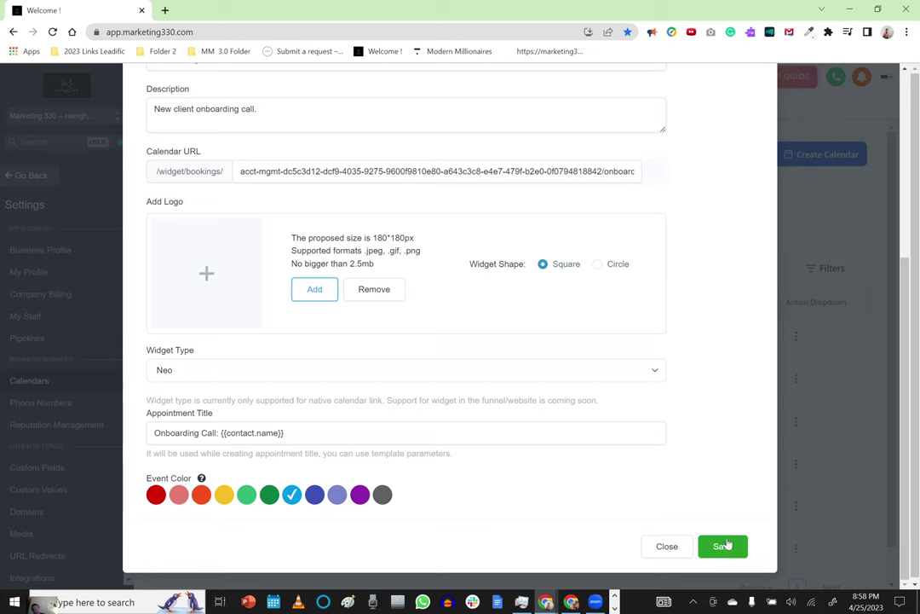
Save Team & Event Setup and scroll the Confirmation step to Form Submissions' Custom 'Thank You' Message.
click(723, 546)
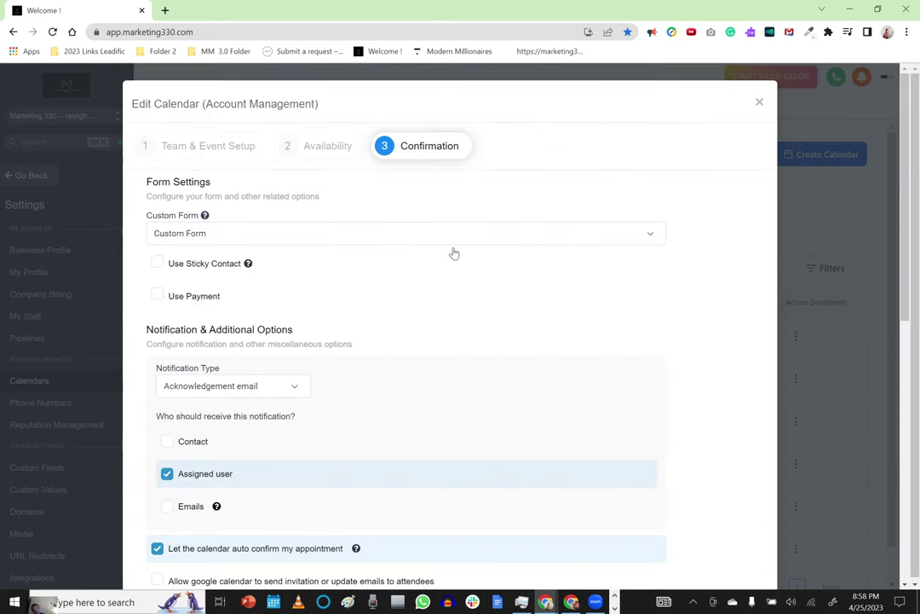
scroll(454, 253, down, 10)
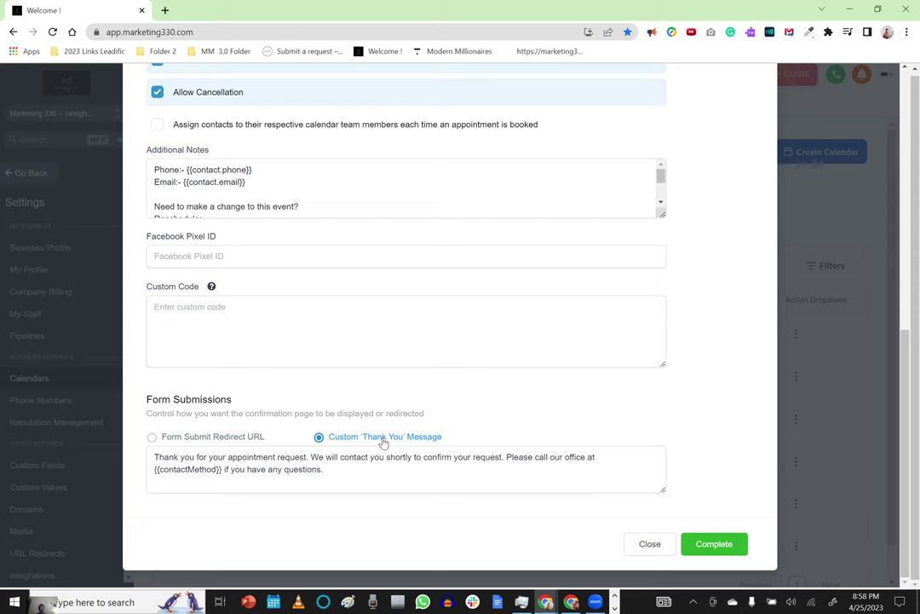
Complete the Onboarding Call calendar and dismiss the Zoom 'Unable to Start Cloud Recording' popup.
click(714, 546)
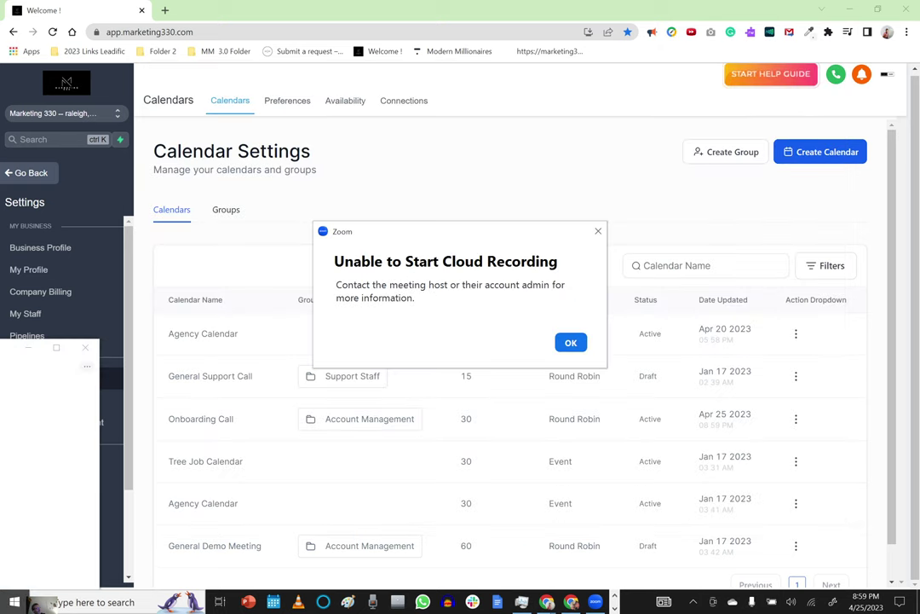
click(571, 342)
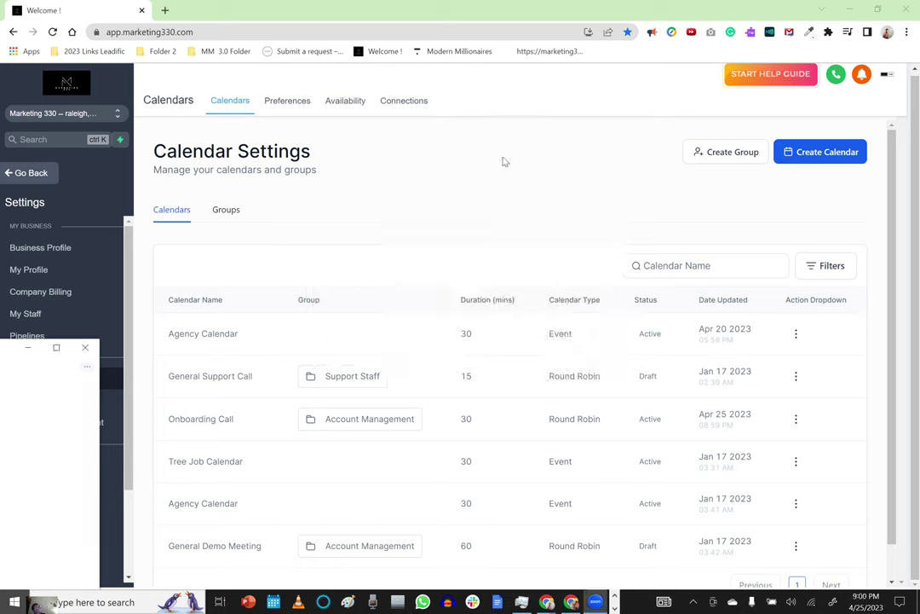